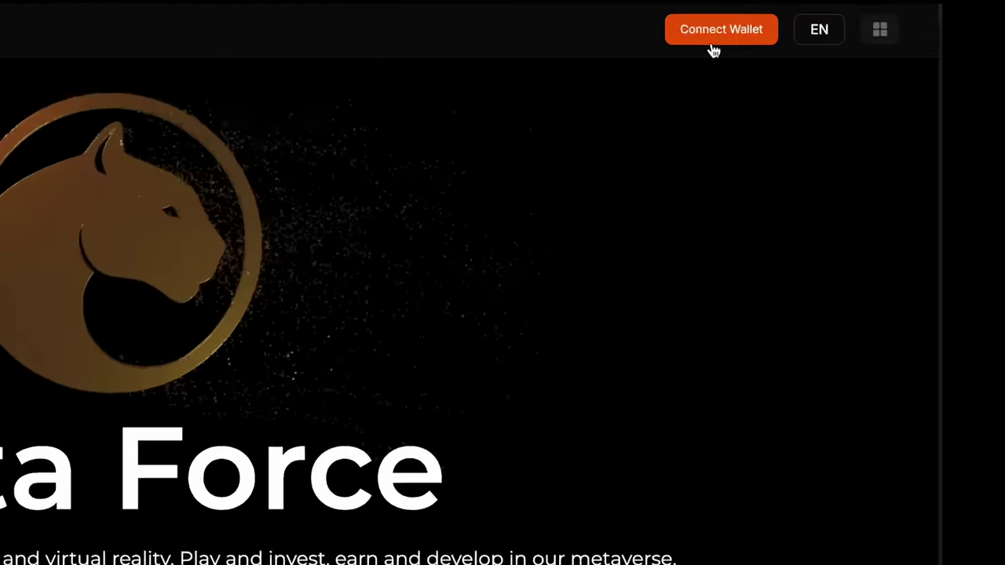
# Connect the MetaMask wallet to the Meta Force site and approve the wallet request to sign in
pyautogui.click(866, 50)
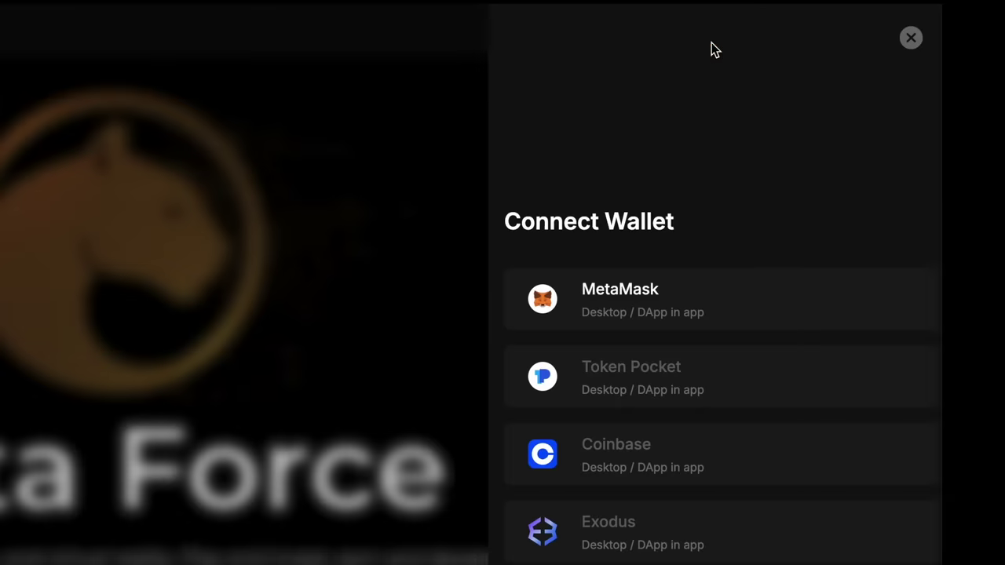
pyautogui.click(775, 293)
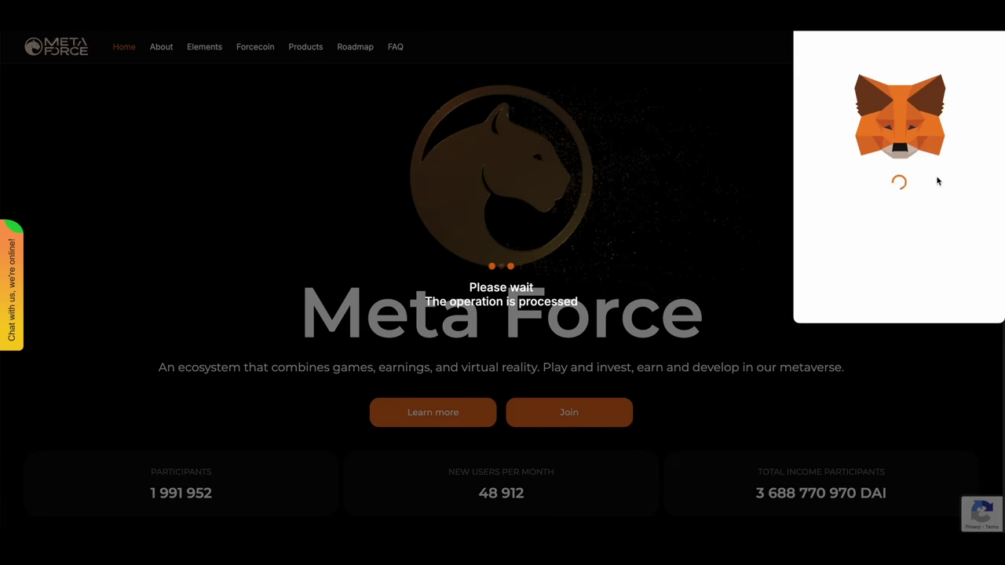
pyautogui.click(983, 304)
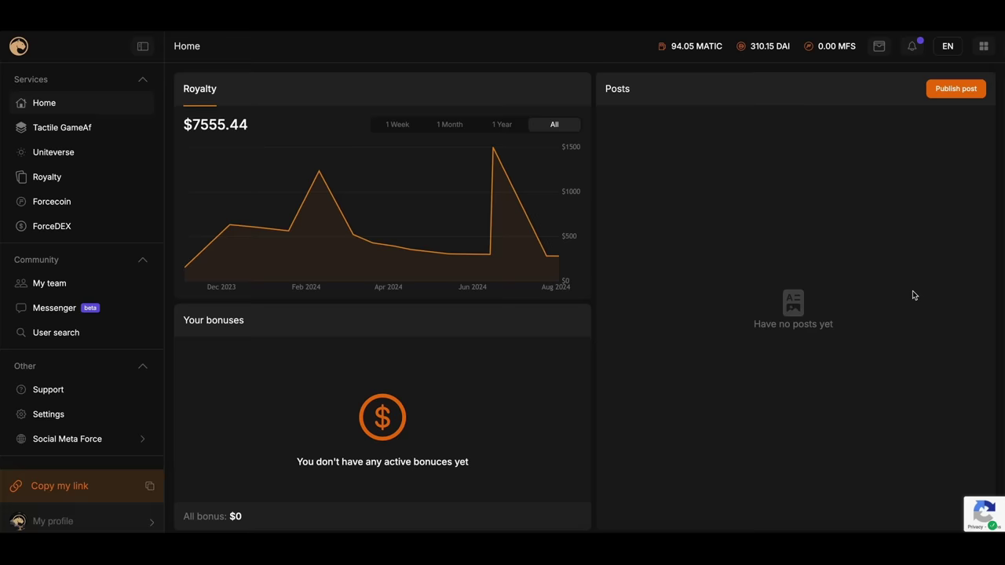
# Open the ForceDEX exchange from the list of all Meta Force services
pyautogui.click(979, 47)
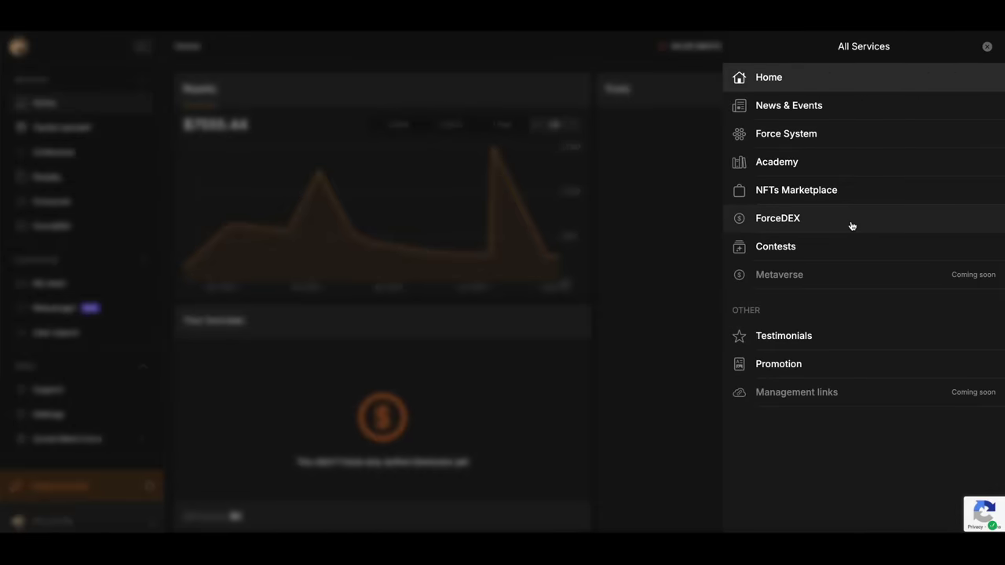
pyautogui.click(852, 226)
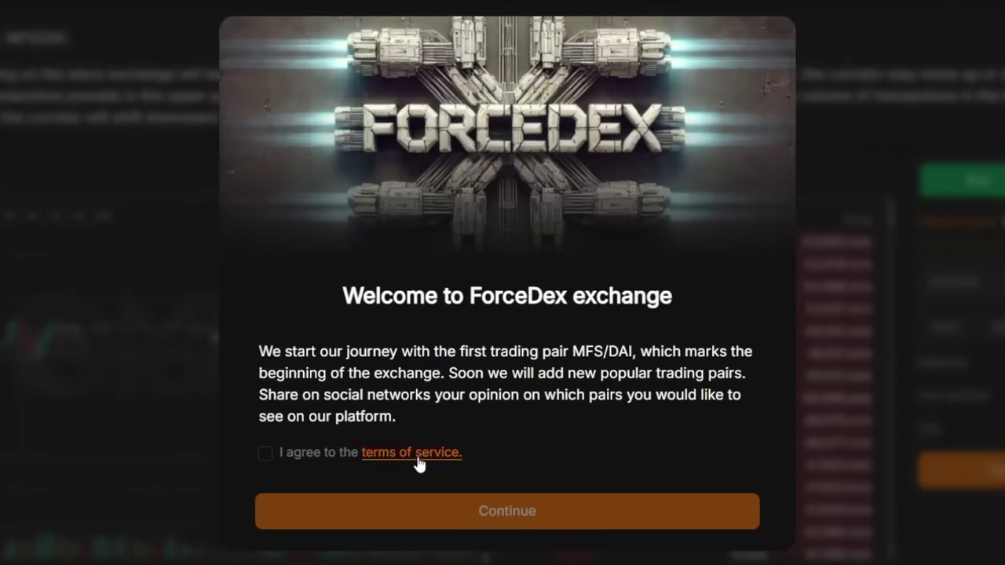
# Read through the ForceDex terms of service, agree to them and continue to the exchange
pyautogui.click(417, 463)
pyautogui.scroll(-3, 461, 240)
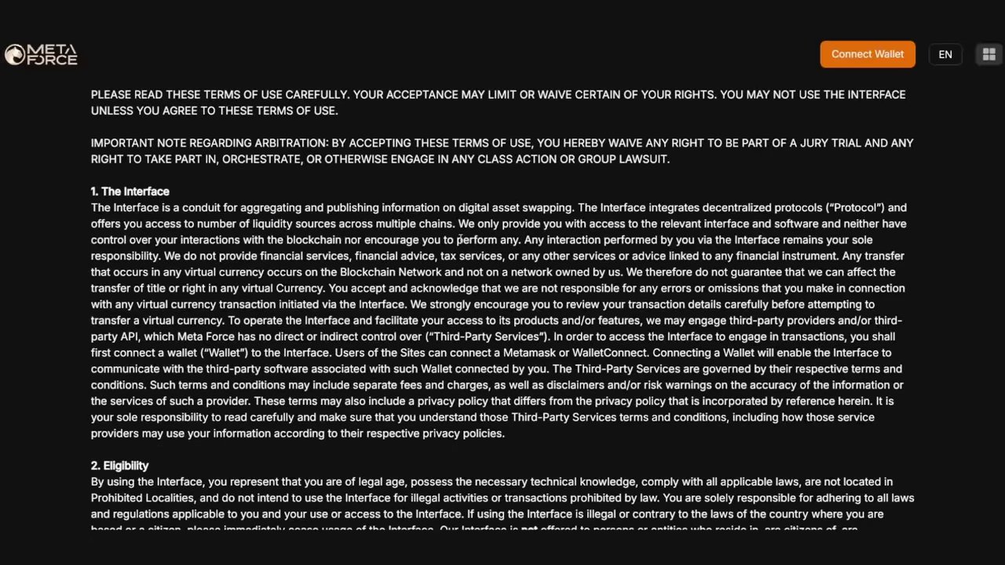
pyautogui.scroll(-6, 461, 240)
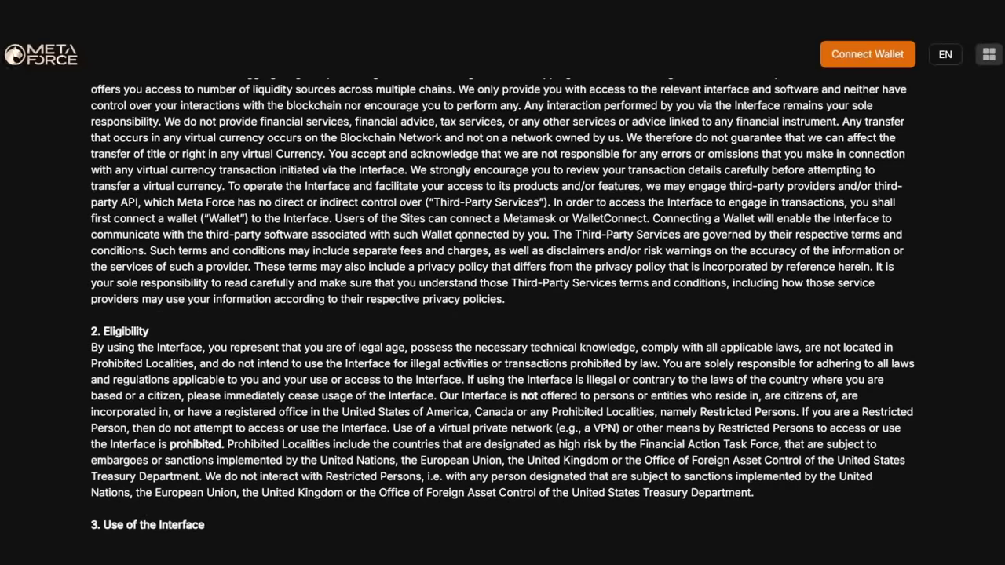
pyautogui.scroll(-5, 461, 237)
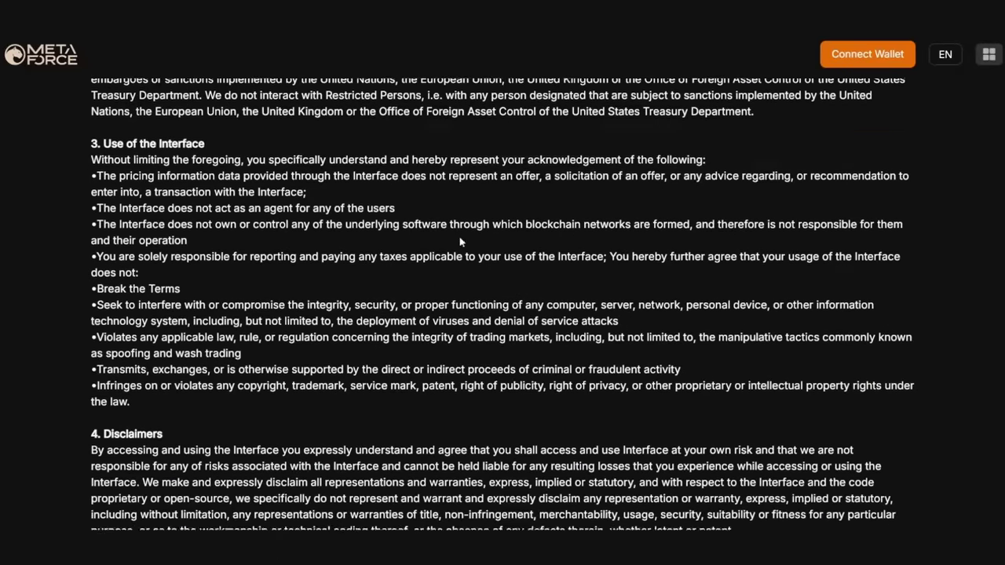
pyautogui.scroll(-5, 460, 236)
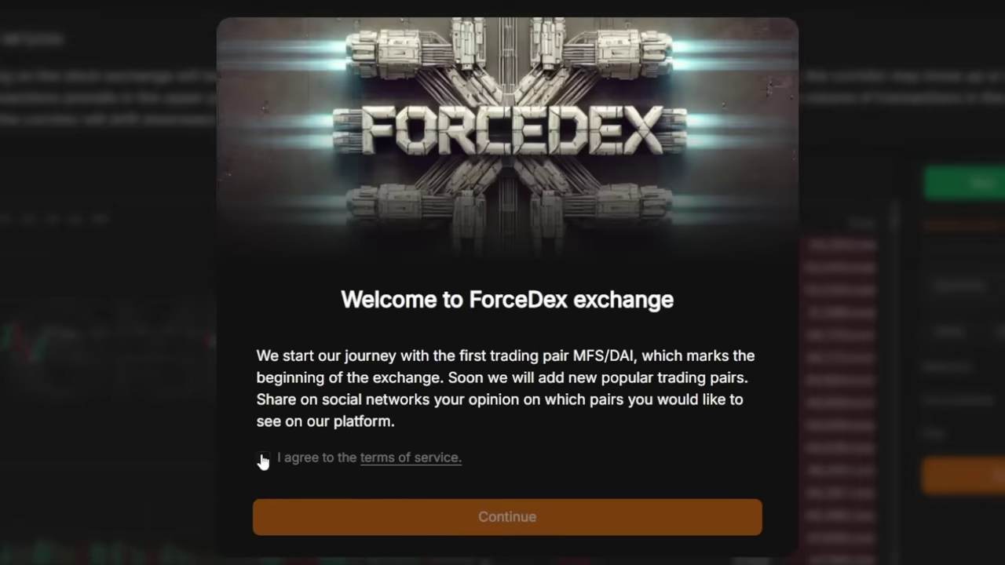
pyautogui.click(263, 459)
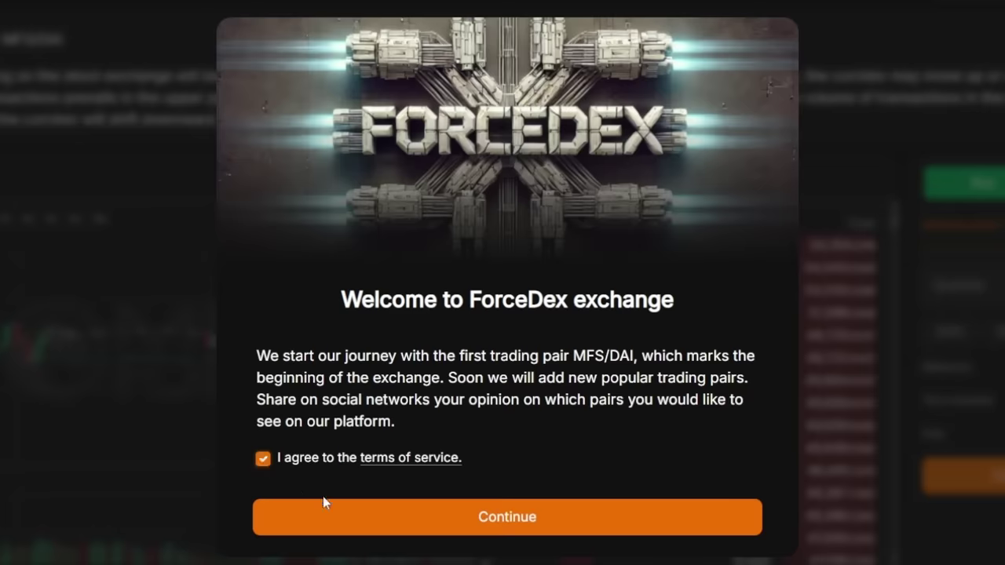
pyautogui.click(550, 522)
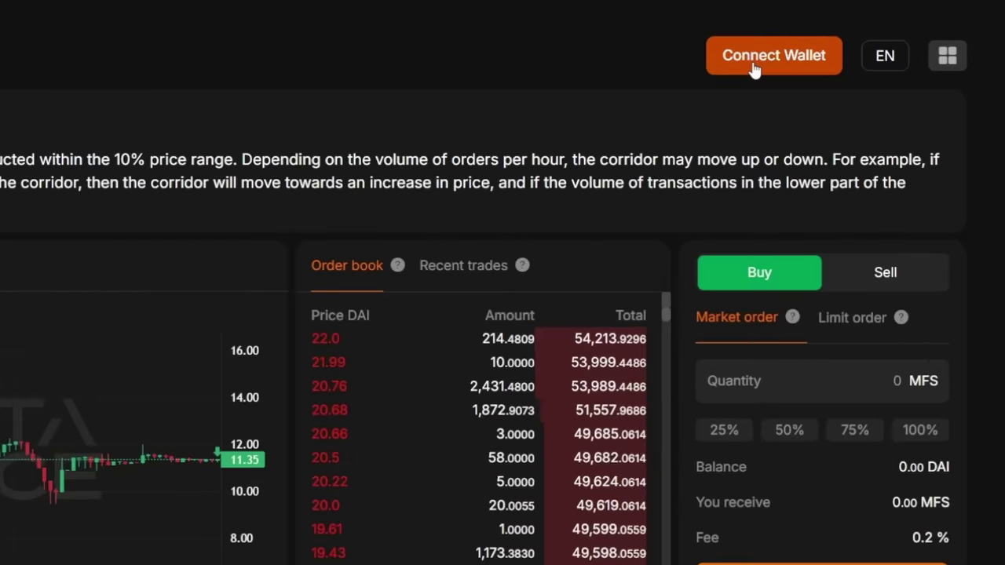
# Connect the MetaMask wallet to ForceDex and sign the signature request
pyautogui.click(754, 69)
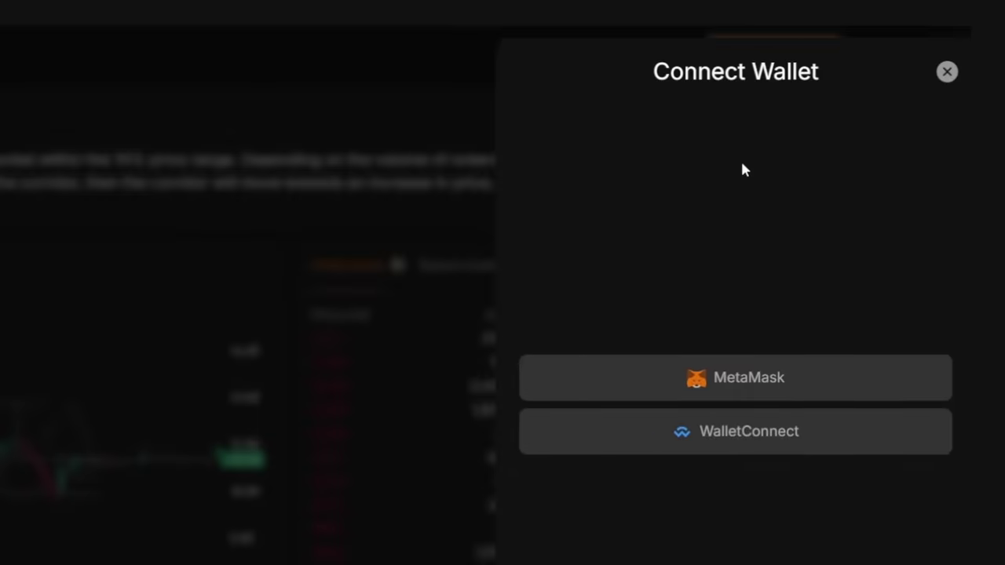
pyautogui.click(734, 380)
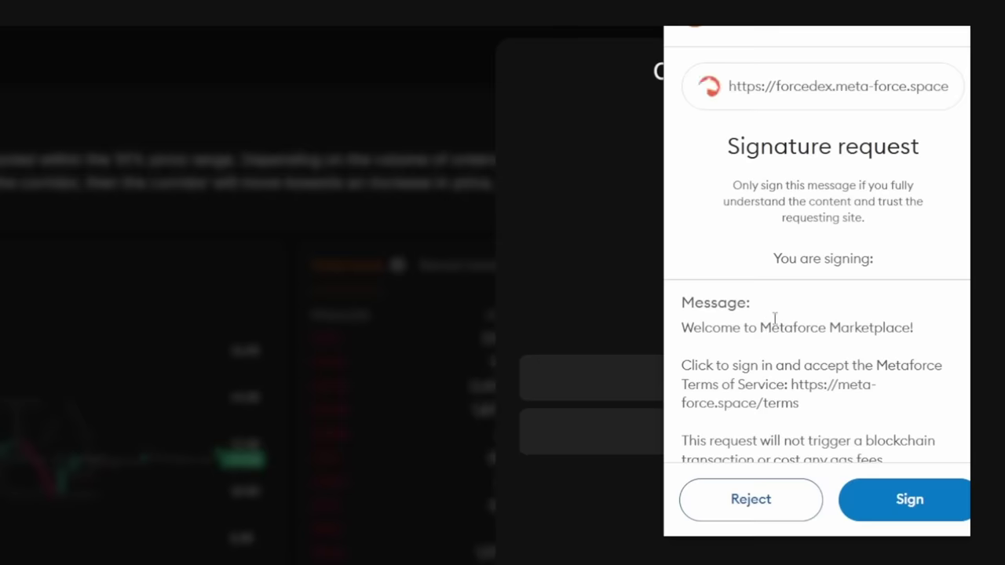
pyautogui.click(875, 508)
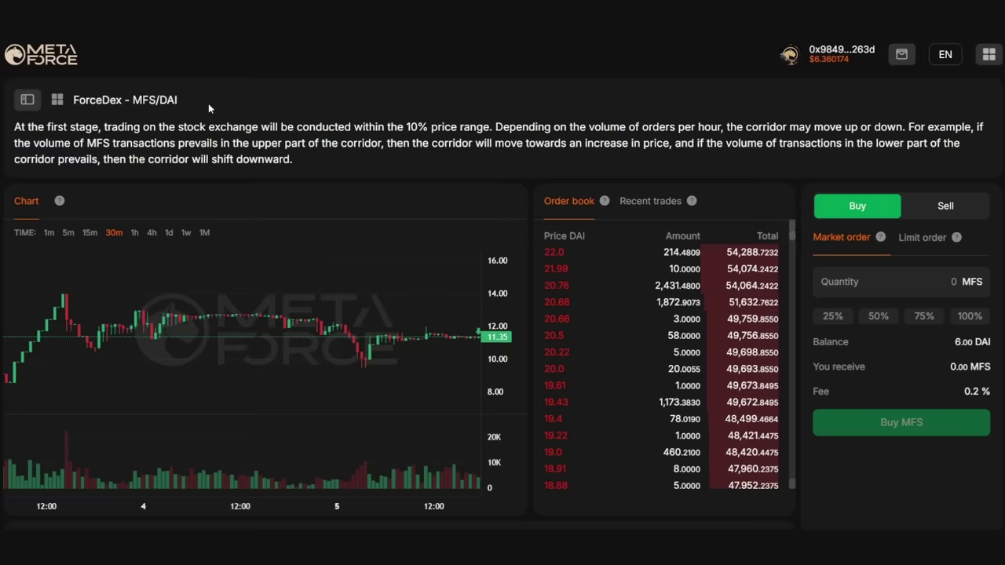
# Examine the MFS/DAI price and volume history on the 30-minute chart over longer and shorter time spans
pyautogui.moveTo(61, 203)
pyautogui.moveTo(605, 203)
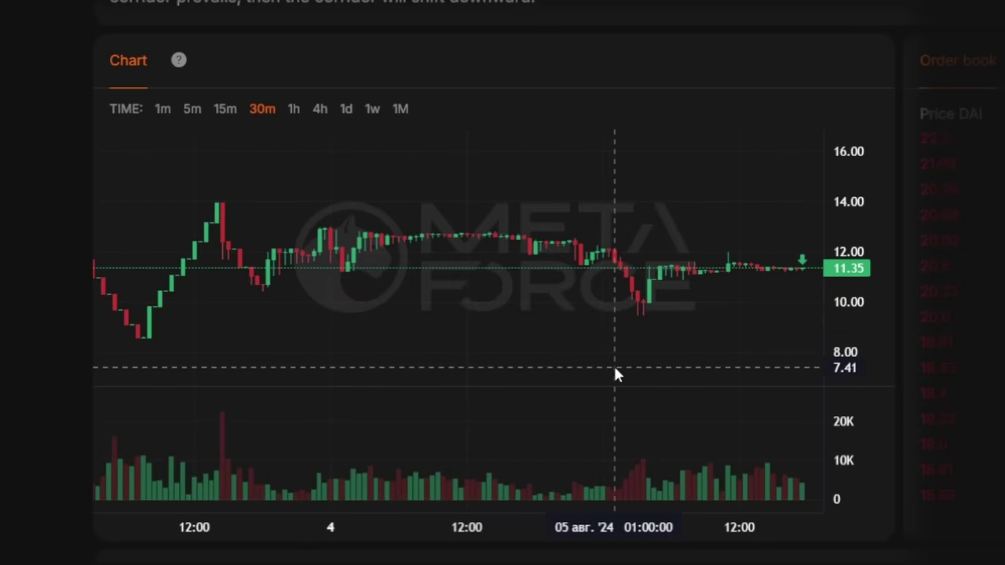
pyautogui.scroll(-3, 628, 360)
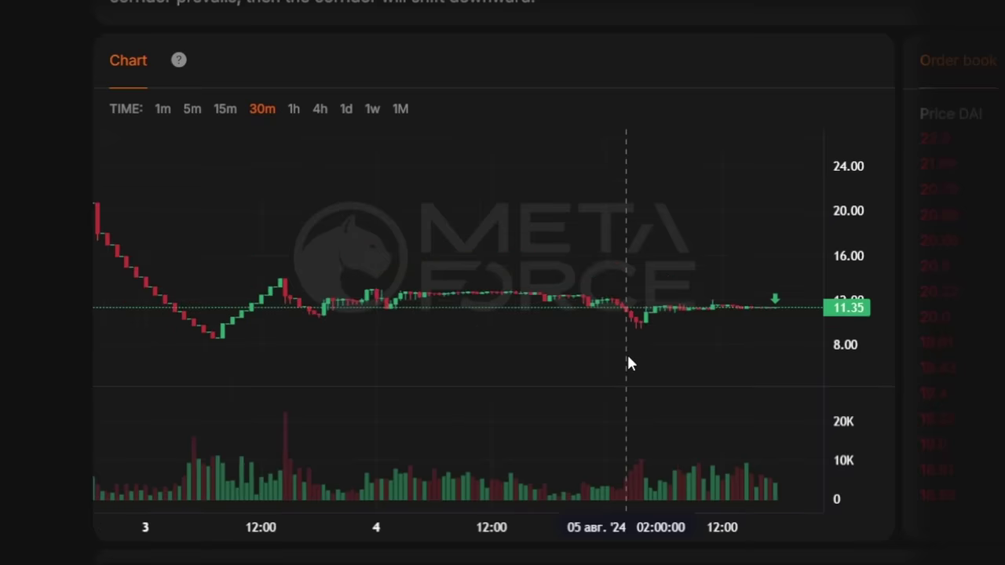
pyautogui.scroll(-2, 628, 359)
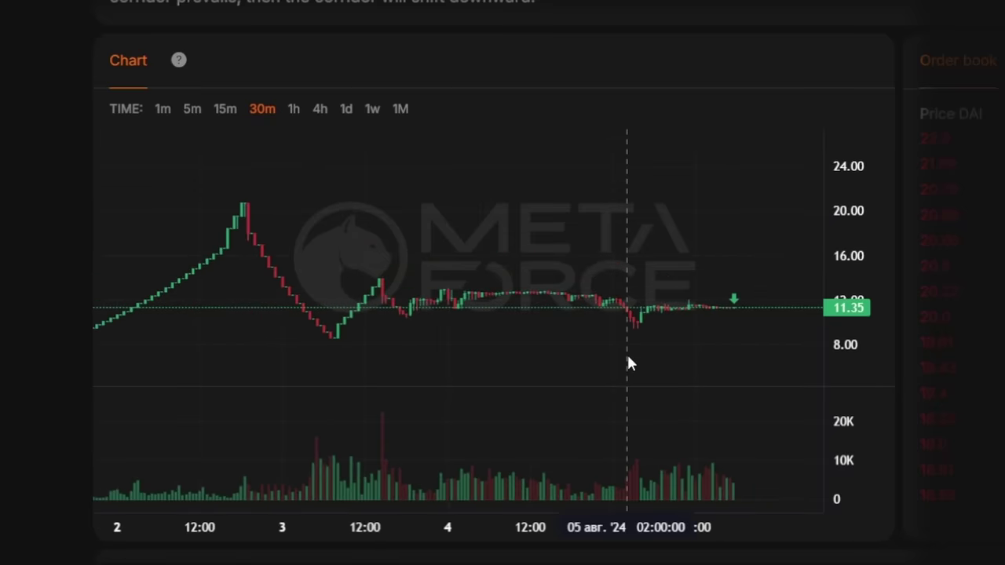
pyautogui.scroll(-1, 628, 358)
pyautogui.scroll(3, 629, 358)
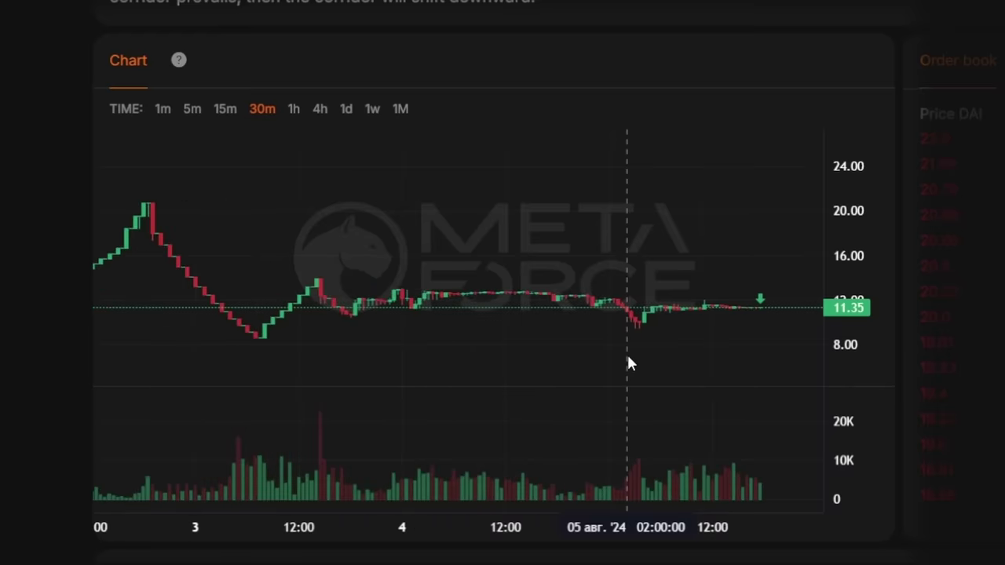
pyautogui.scroll(1, 628, 360)
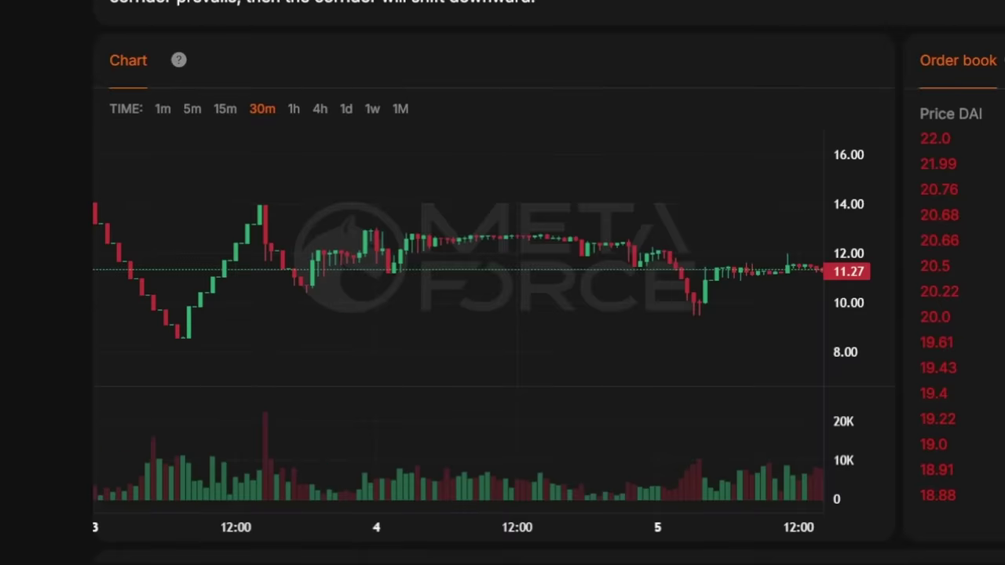
pyautogui.scroll(-3, 502, 283)
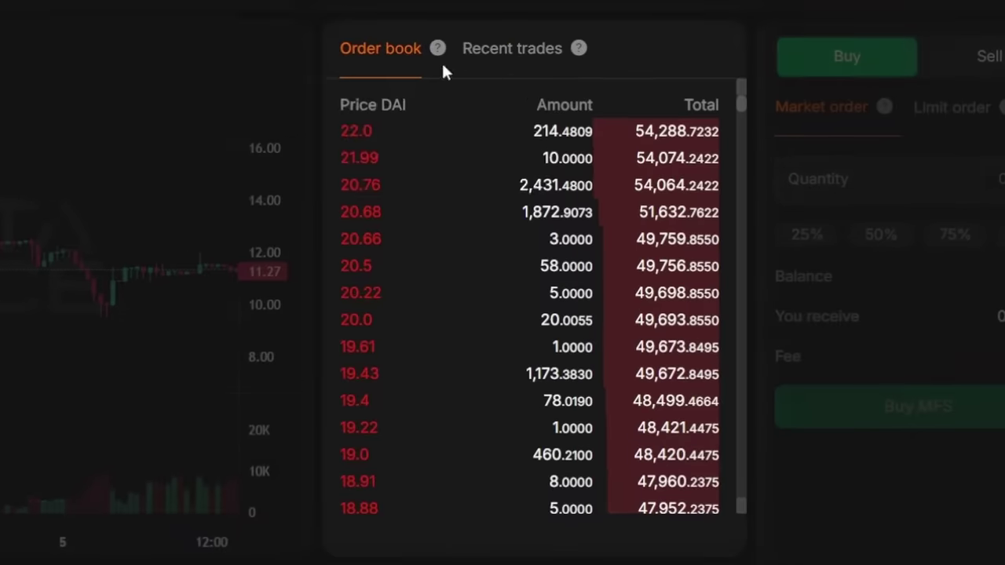
# Check the hints for the order book and recent trades, and look through the sell orders in the order book
pyautogui.moveTo(575, 54)
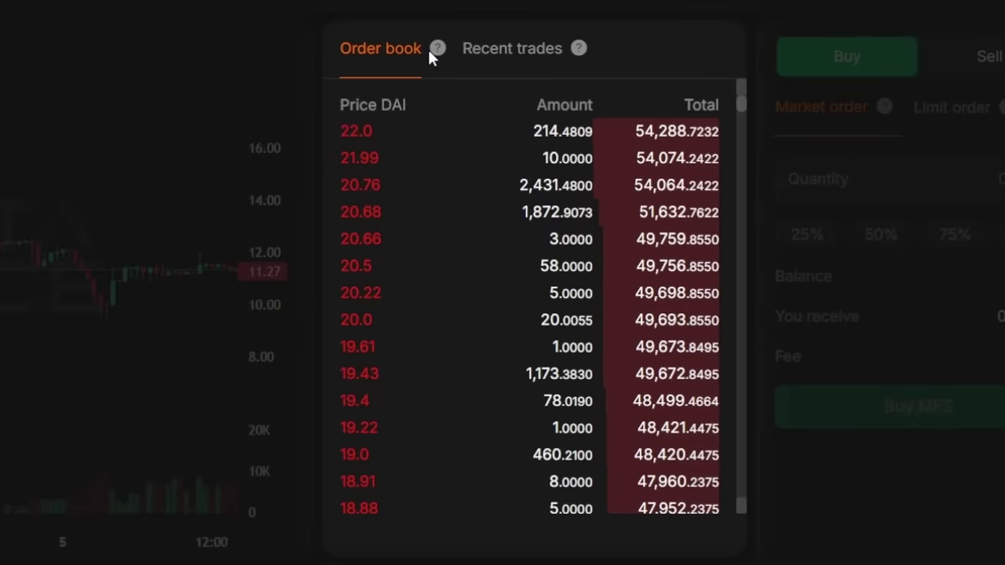
pyautogui.moveTo(435, 51)
pyautogui.scroll(-3, 501, 286)
pyautogui.scroll(-20, 502, 274)
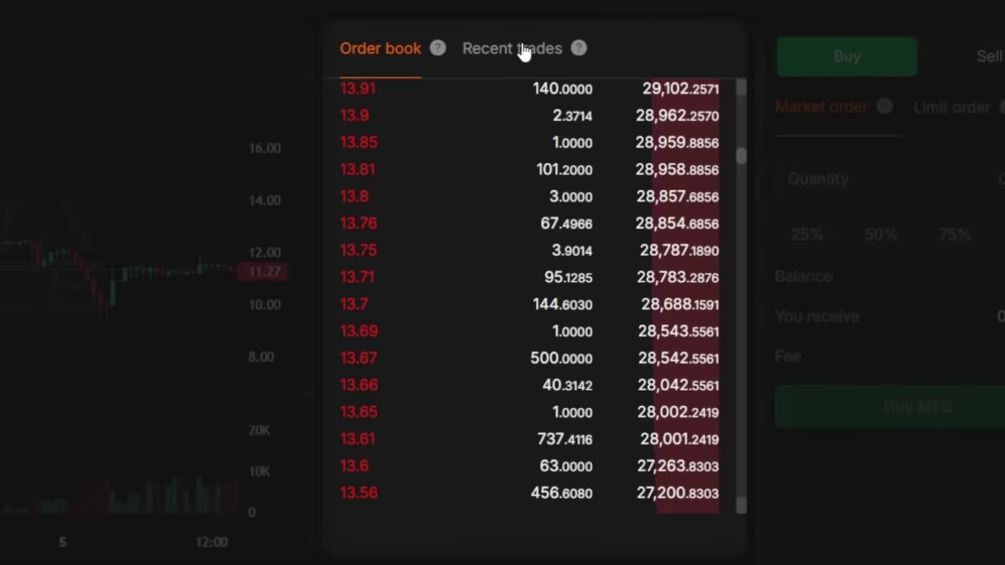
# Show the recent MFS trades and look at the open orders section beneath the chart
pyautogui.click(522, 50)
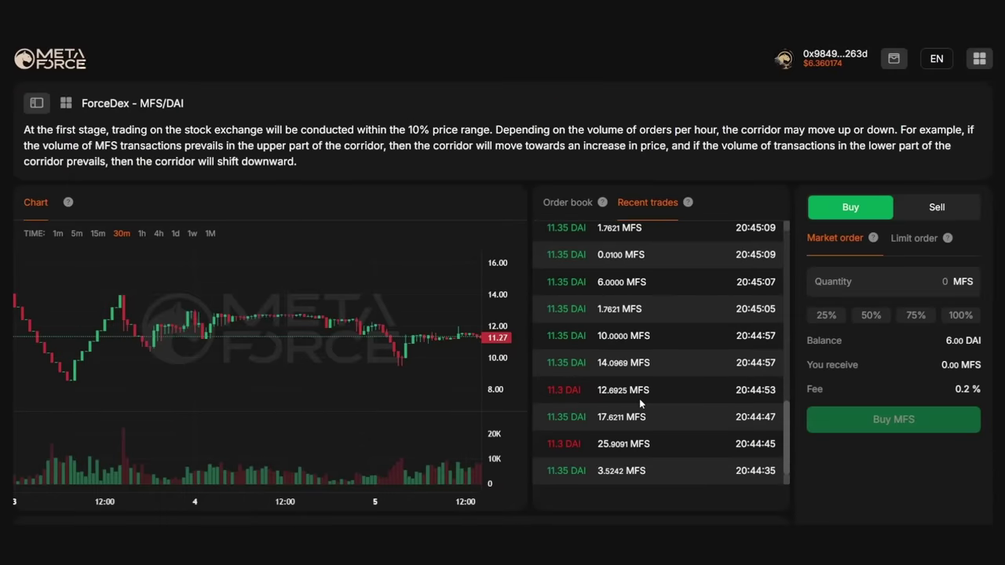
pyautogui.scroll(-3, 639, 398)
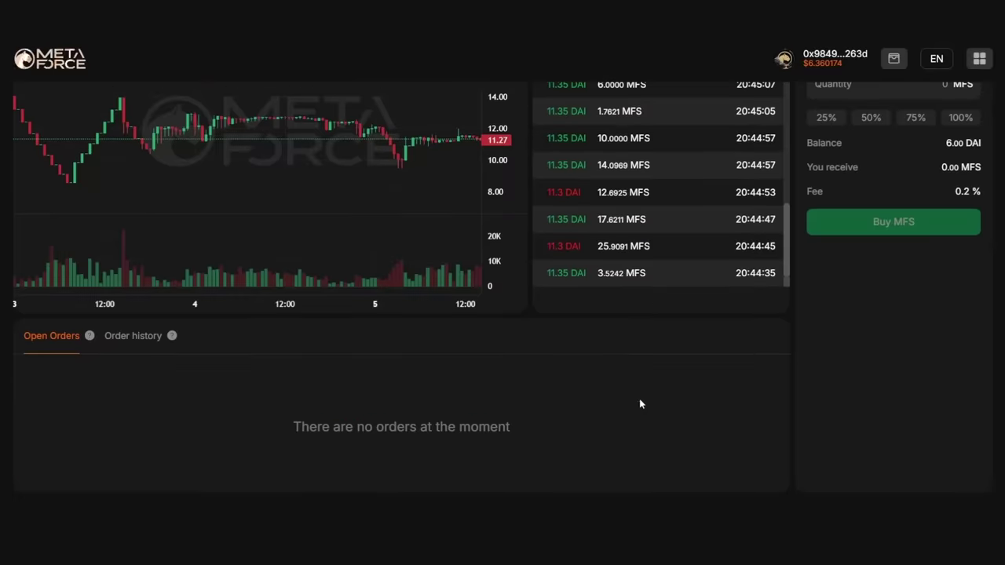
pyautogui.scroll(3, 659, 263)
pyautogui.scroll(3, 659, 262)
pyautogui.scroll(2, 906, 331)
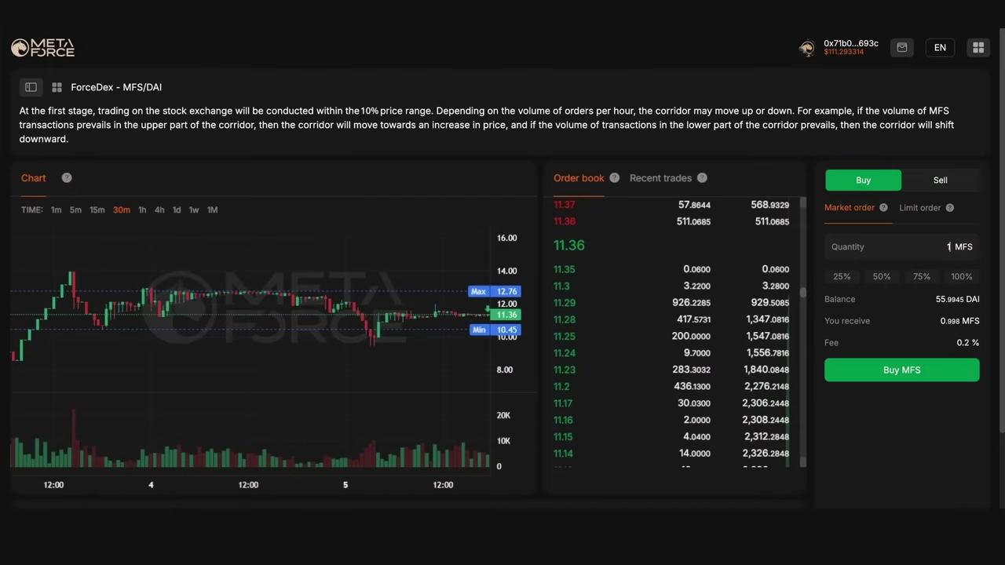
# Submit a market order to buy 1 MFS
pyautogui.click(913, 374)
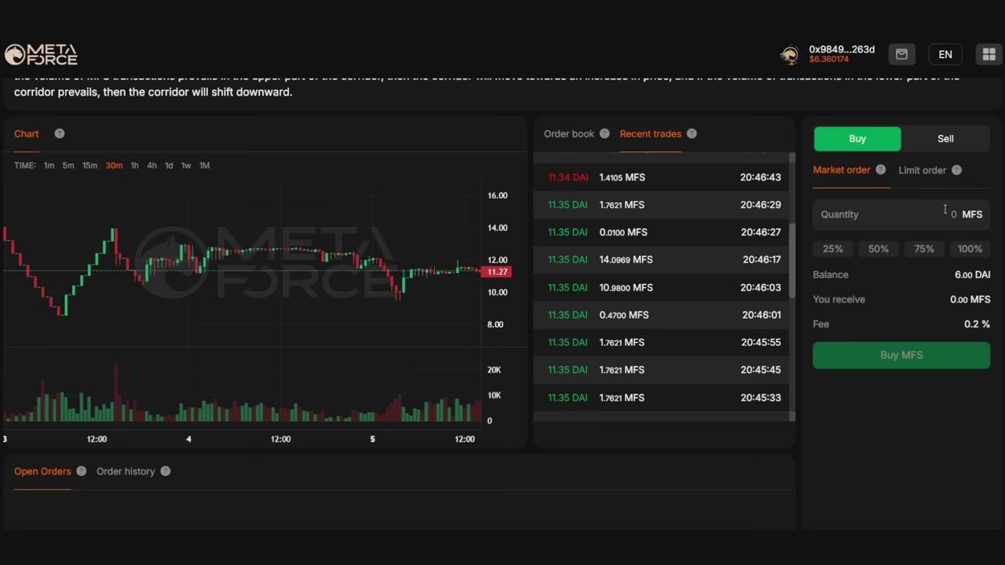
# Prepare a limit buy order for 0.5 MFS, taking the 11.24 DAI price from the order book's buy offers
pyautogui.click(924, 176)
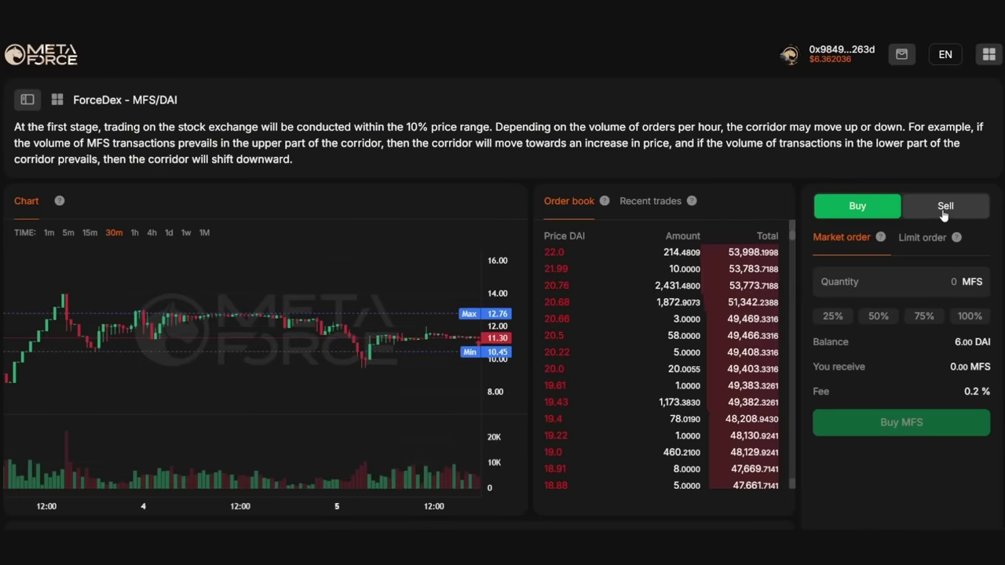
pyautogui.click(925, 238)
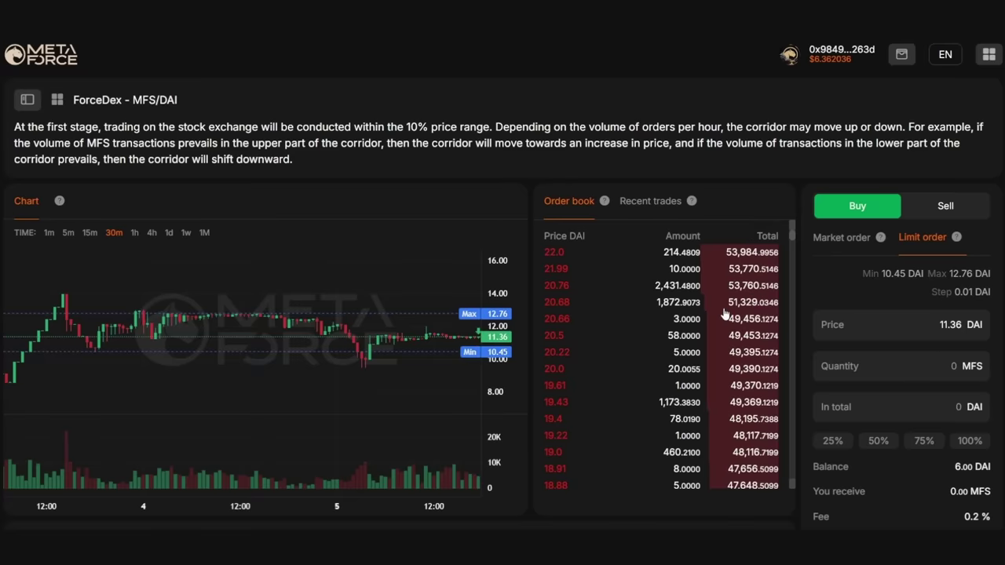
pyautogui.scroll(-10, 730, 329)
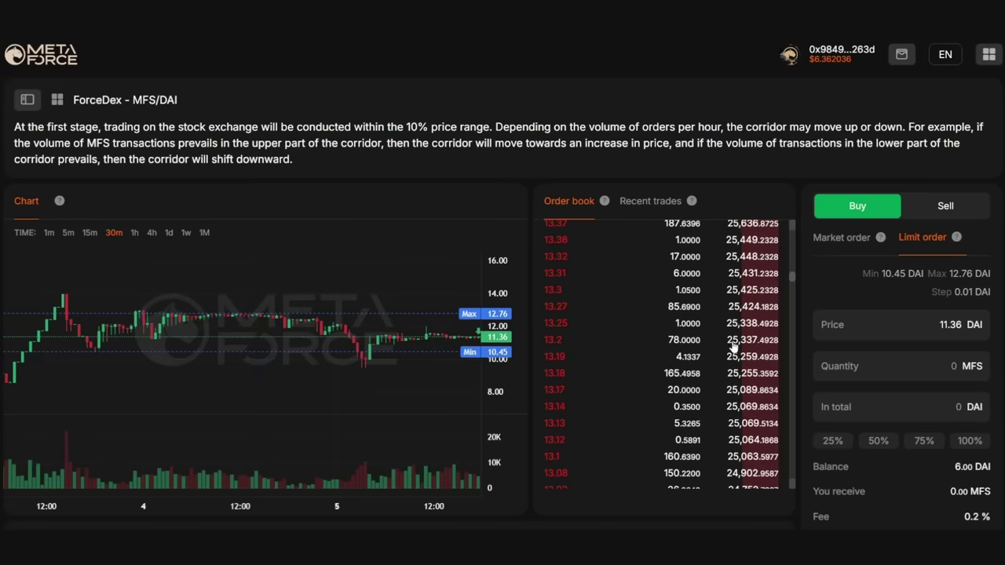
pyautogui.moveTo(791, 279); pyautogui.dragTo(794, 314)
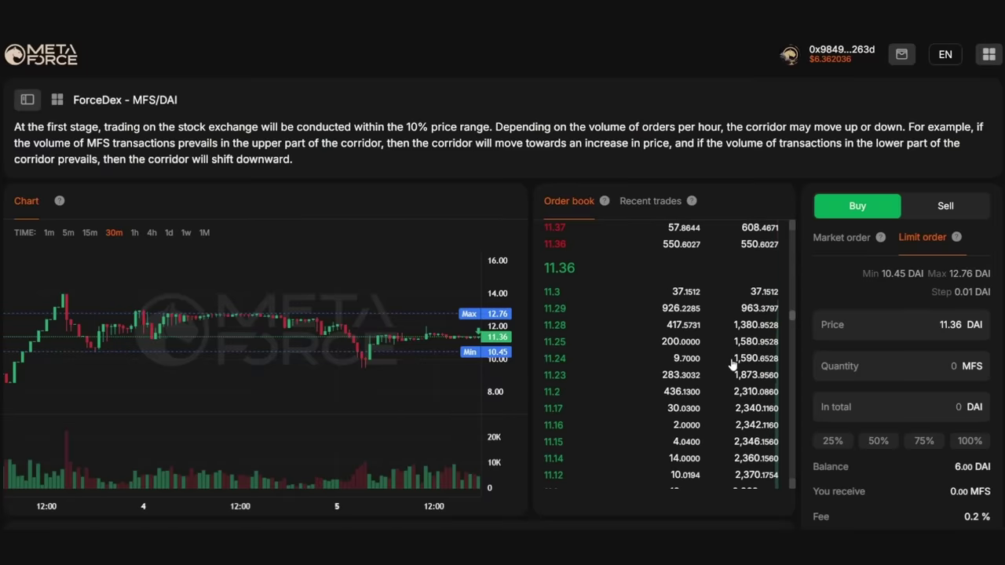
pyautogui.click(691, 358)
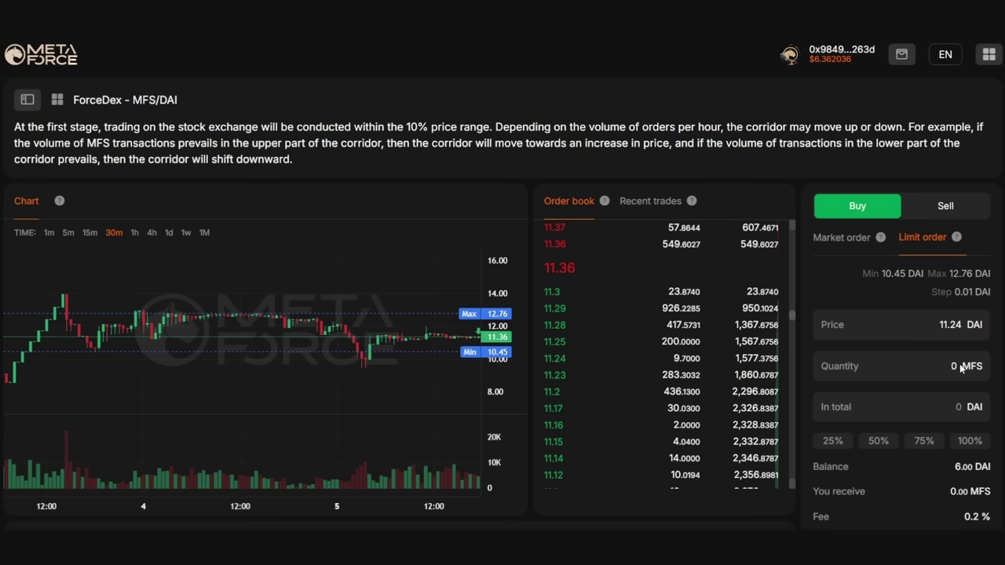
pyautogui.write('.5')
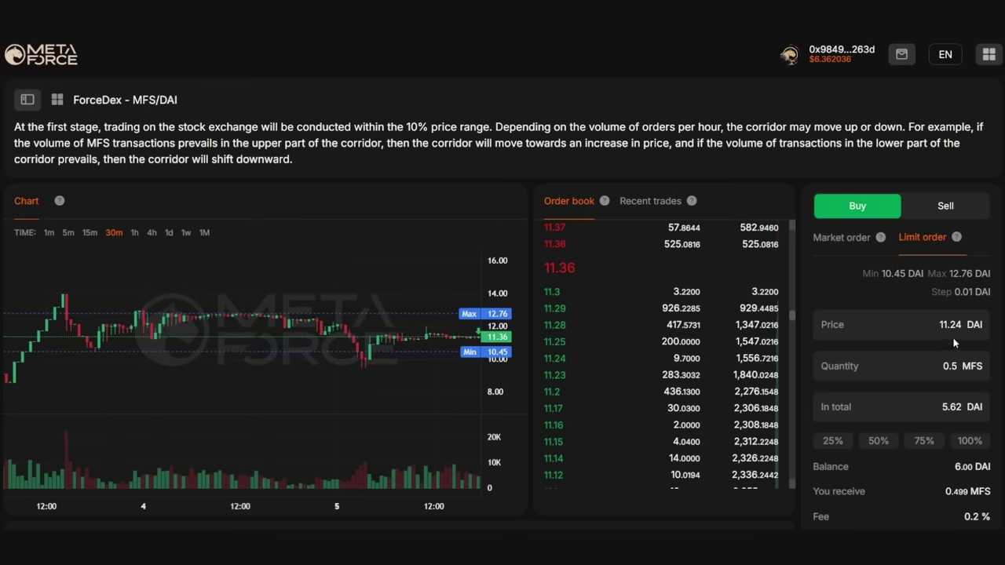
# Review the limit buy order's total cost and the amount of MFS received after the fee
pyautogui.click(942, 366)
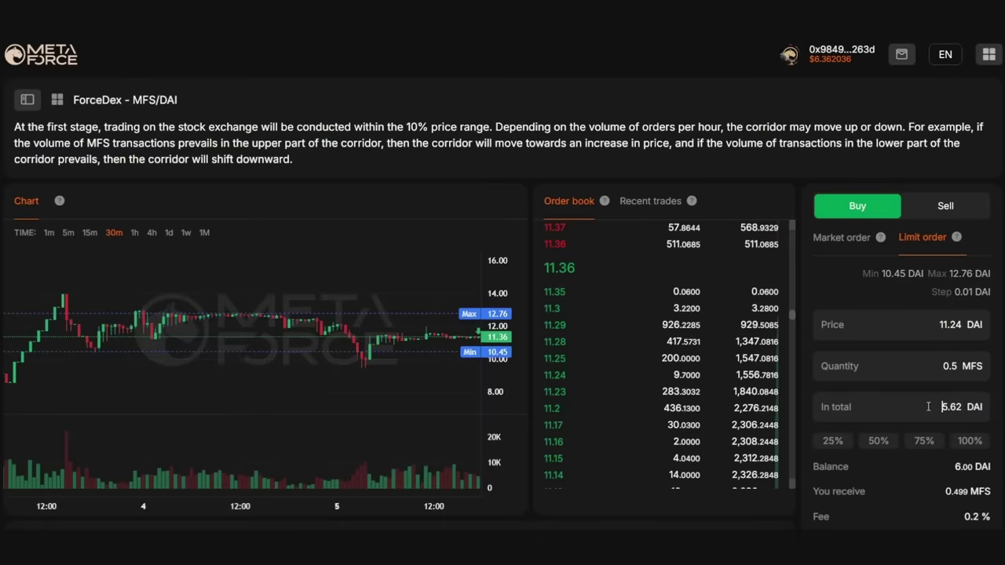
pyautogui.scroll(-1, 928, 406)
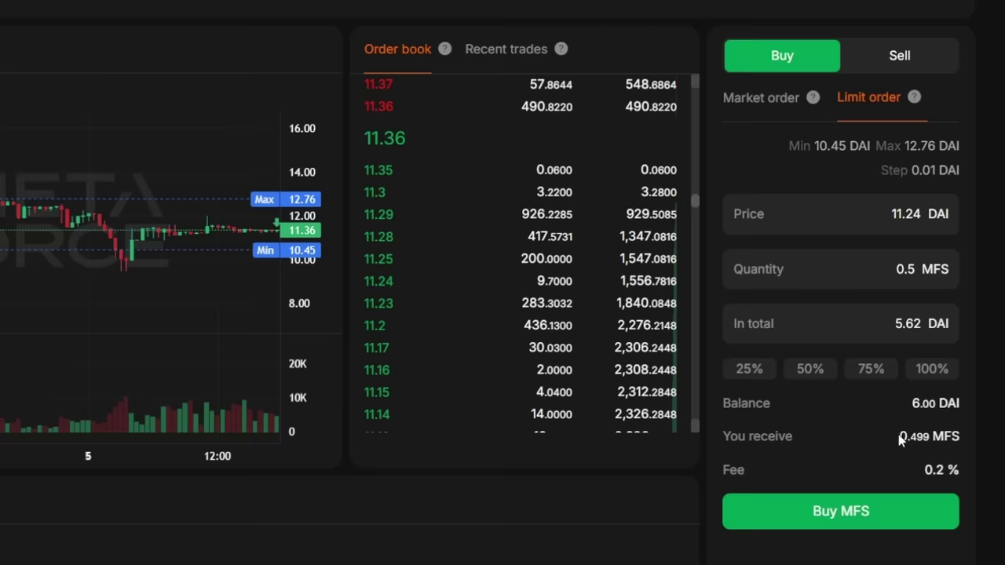
pyautogui.moveTo(899, 437); pyautogui.dragTo(945, 437)
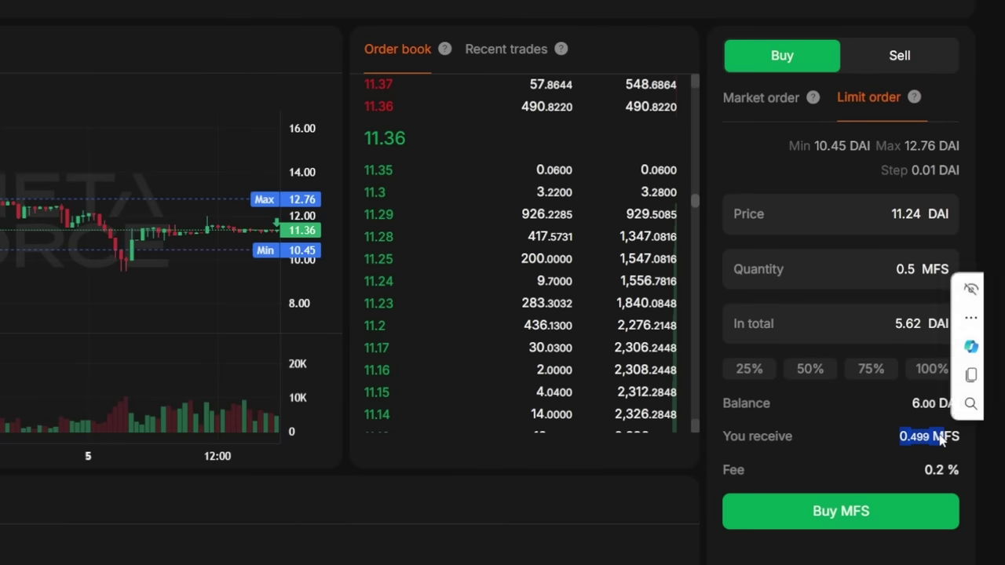
# Submit the limit buy order for 0.5 MFS at 11.24 DAI and dismiss both balance change notifications
pyautogui.click(872, 438)
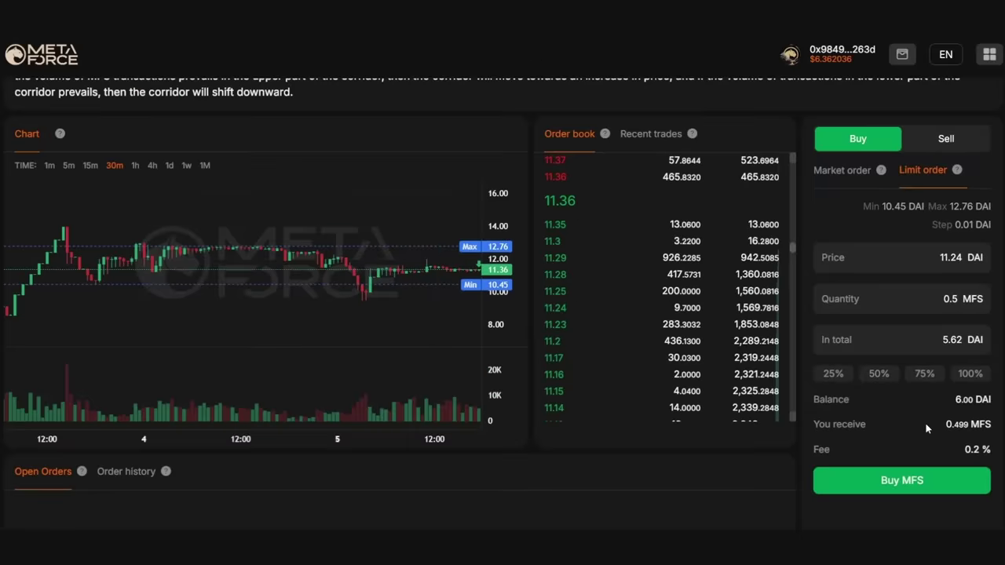
pyautogui.click(891, 484)
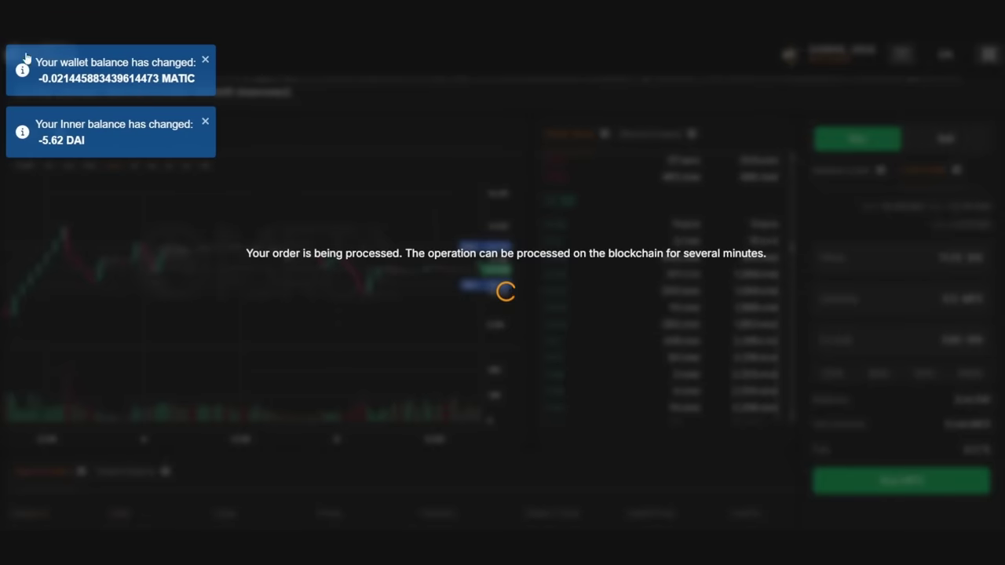
pyautogui.click(205, 61)
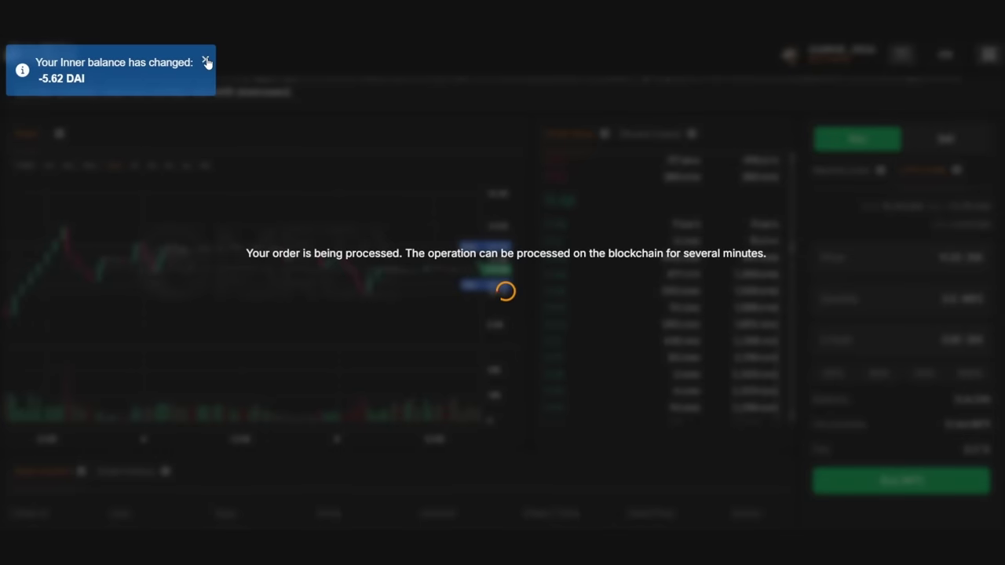
pyautogui.click(205, 61)
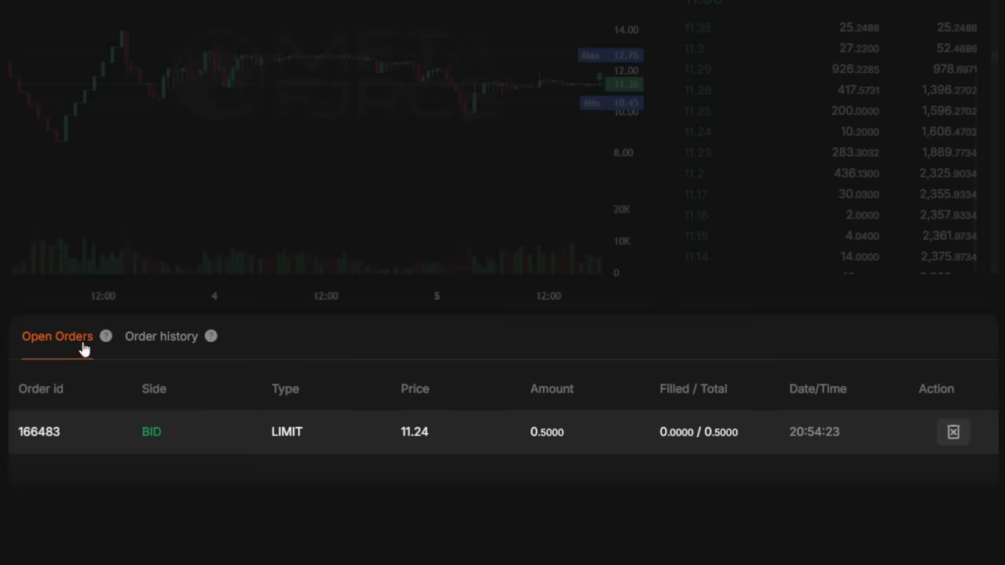
# Look at the order history and the explanation of what open orders are
pyautogui.moveTo(104, 341)
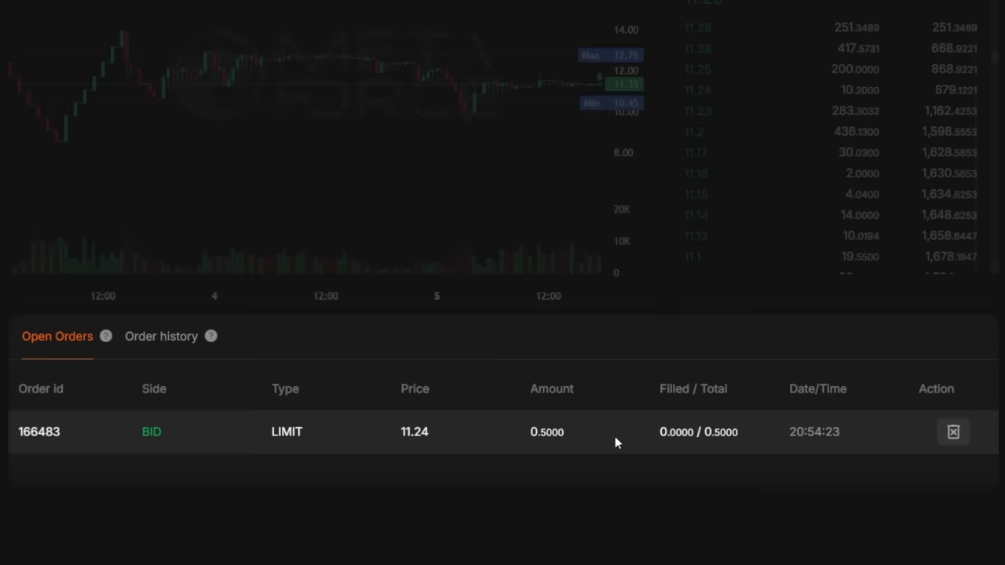
pyautogui.click(149, 346)
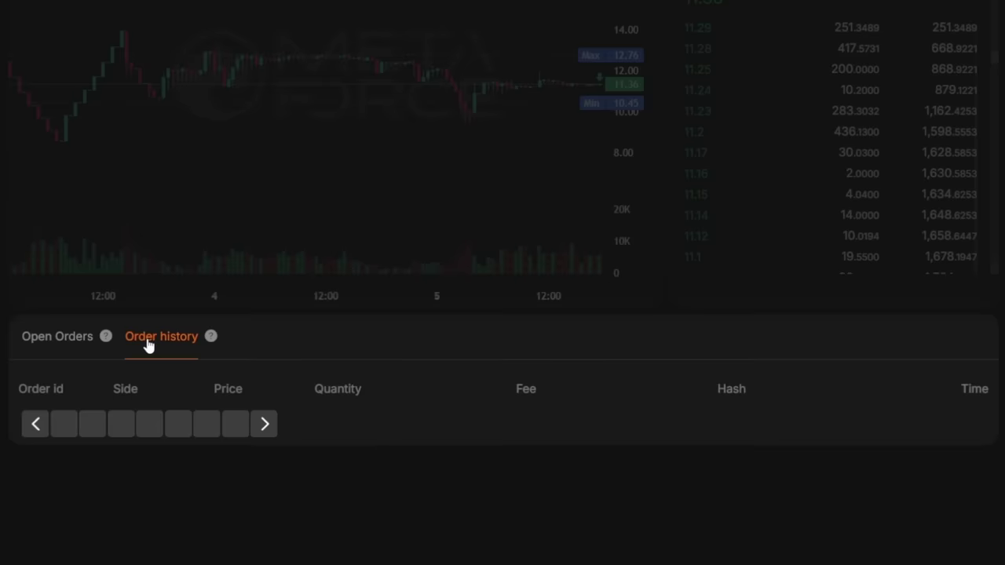
pyautogui.moveTo(71, 357)
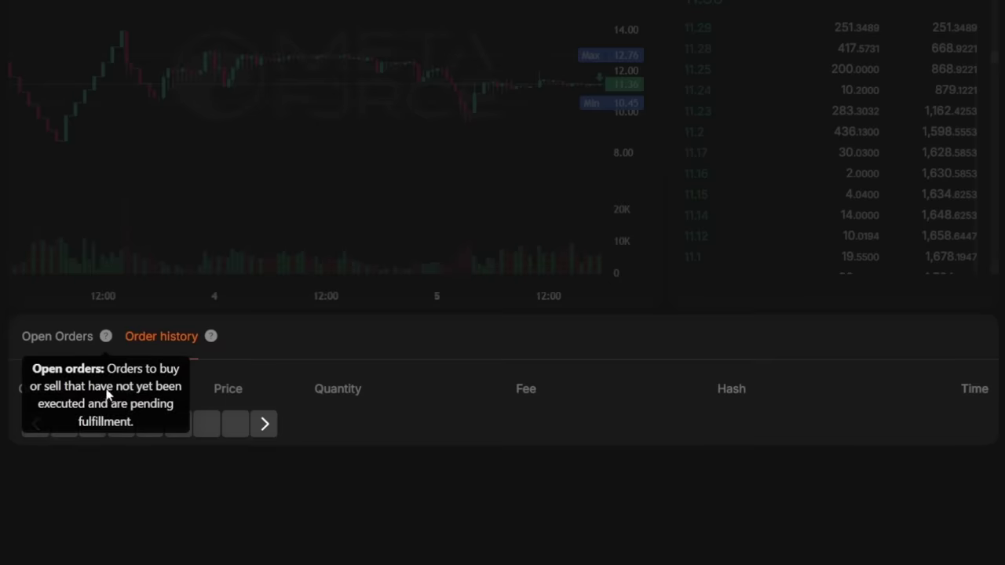
# Cancel the open 0.5 MFS limit order from the open orders list and approve the cancellation in the MetaMask wallet
pyautogui.click(69, 339)
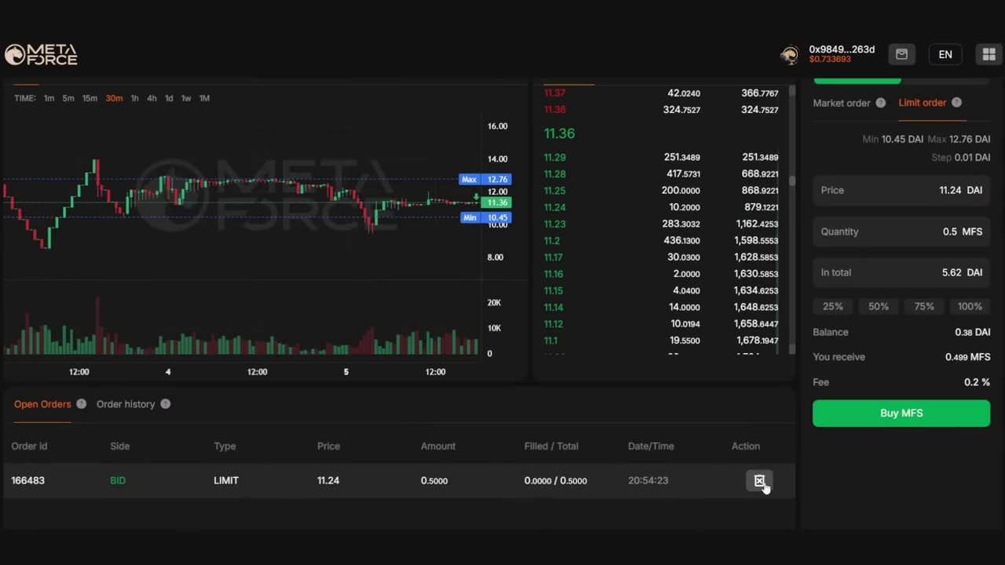
pyautogui.scroll(-1, 765, 486)
pyautogui.click(757, 416)
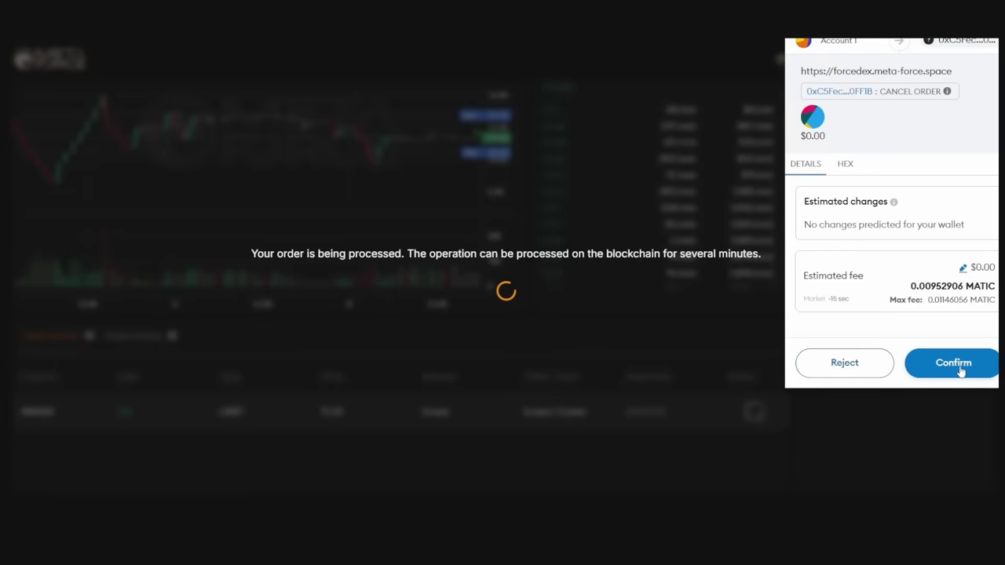
pyautogui.click(959, 366)
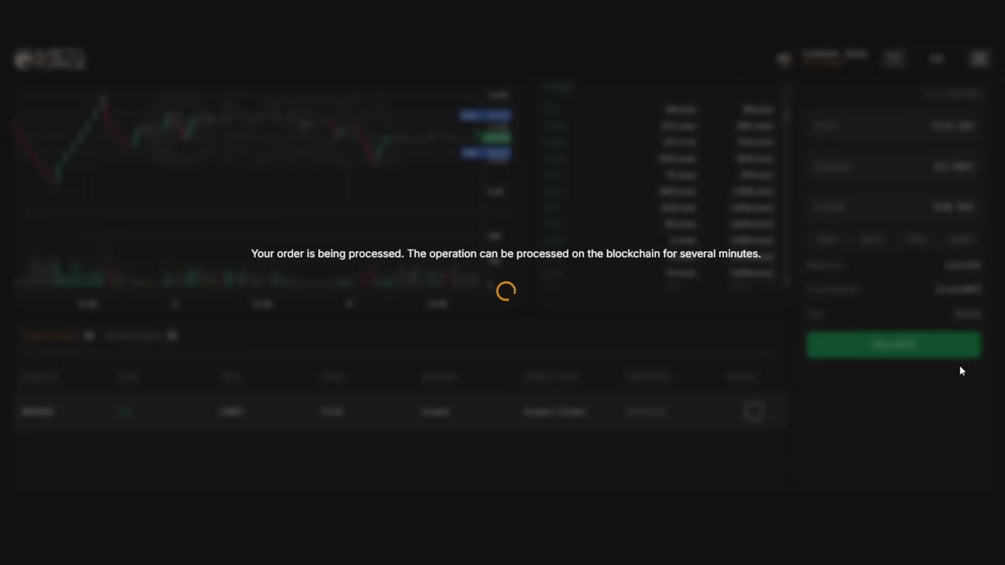